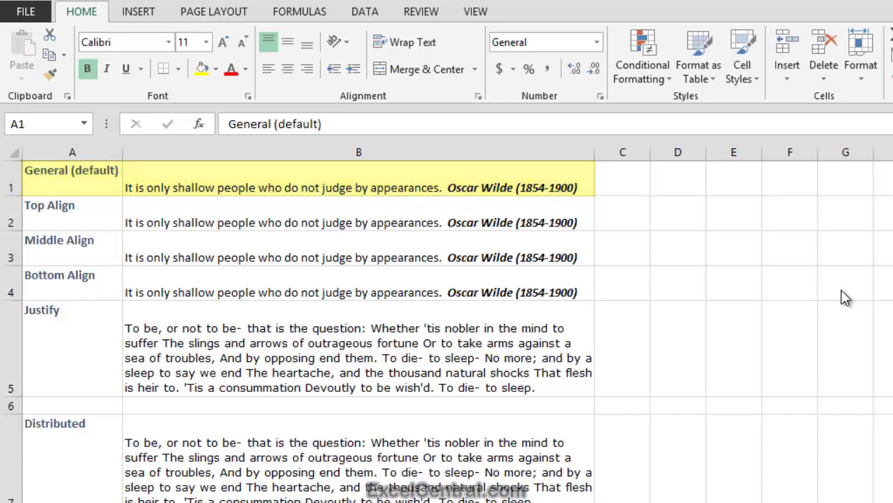
# Top-align the example quote in B2 and middle-align the quote in B3
pyautogui.click(845, 296)
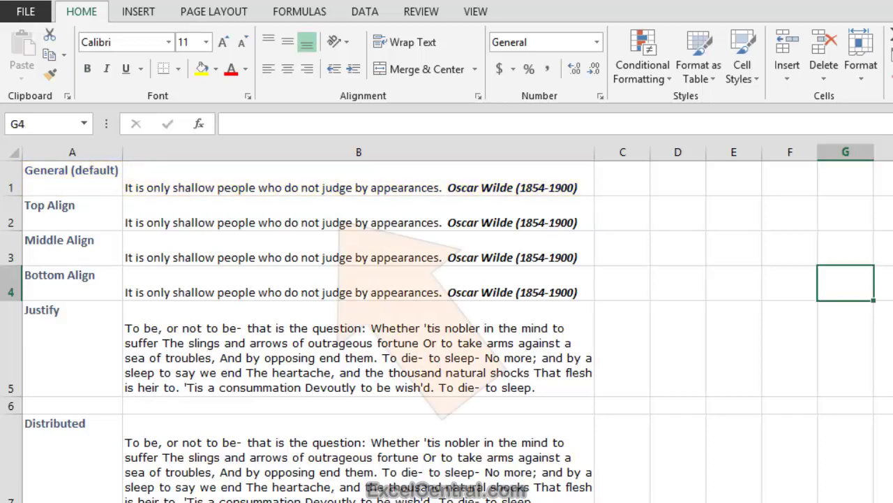
pyautogui.click(314, 214)
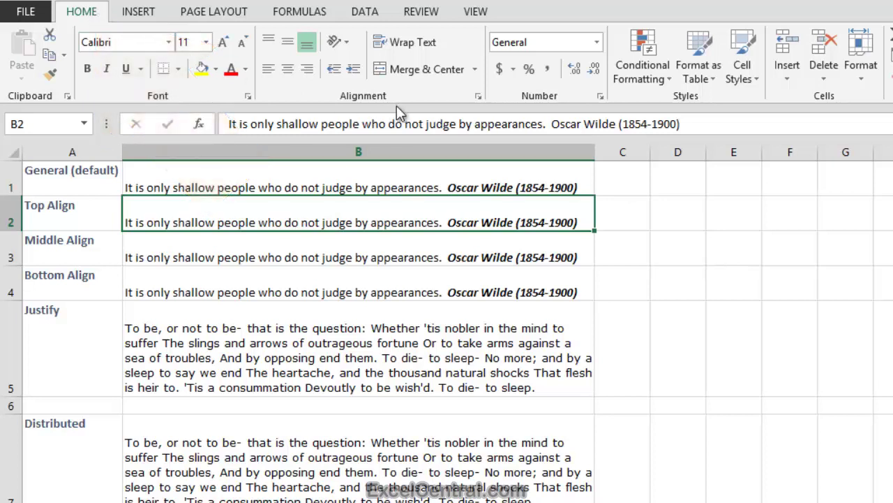
pyautogui.click(267, 43)
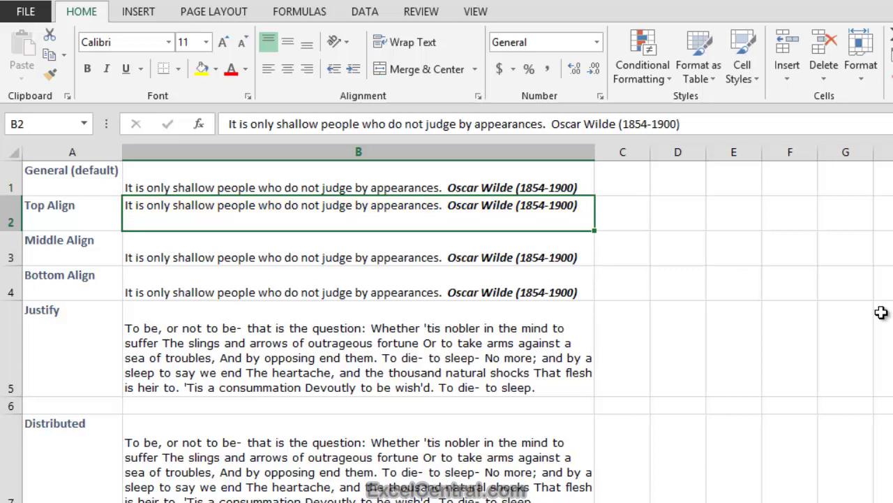
pyautogui.click(381, 248)
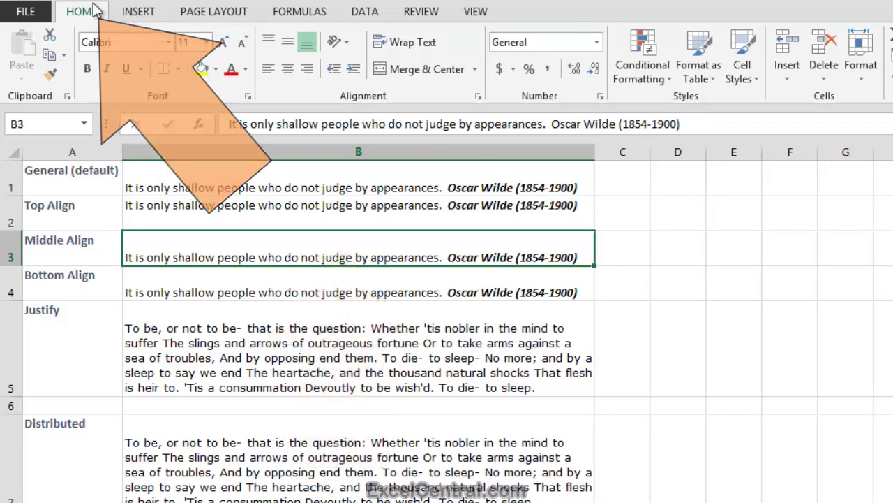
pyautogui.click(287, 44)
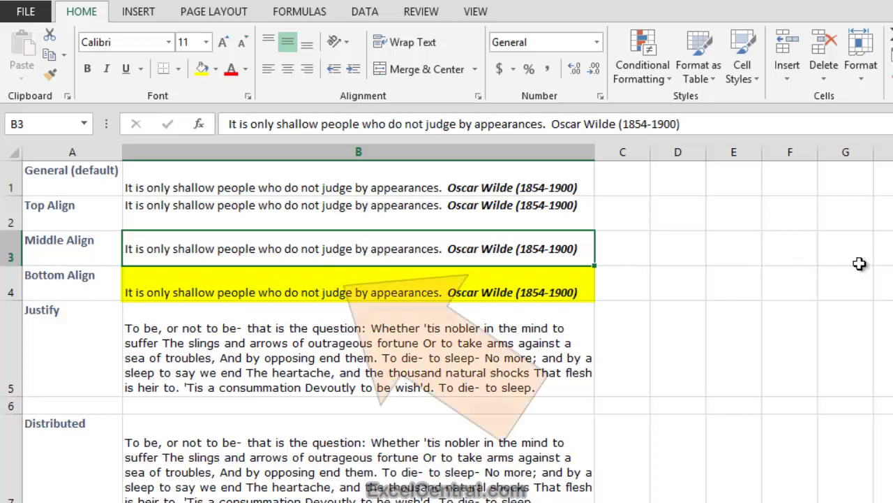
pyautogui.click(313, 281)
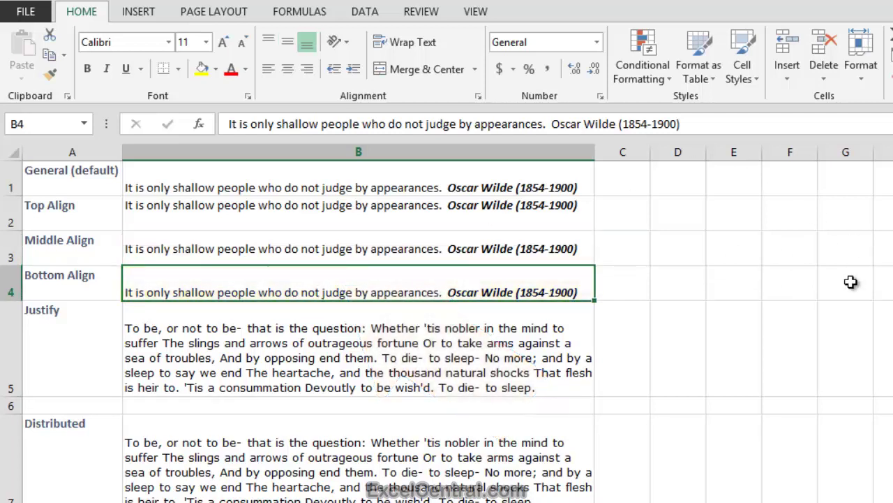
pyautogui.click(269, 42)
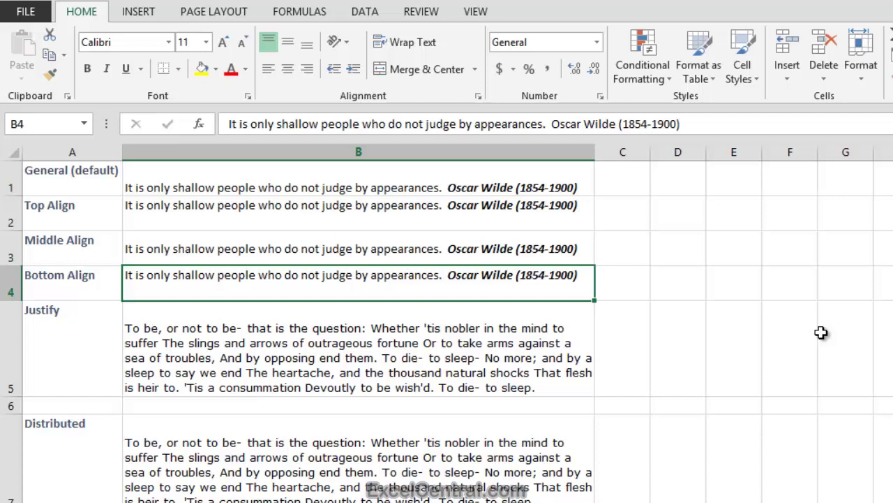
pyautogui.click(309, 49)
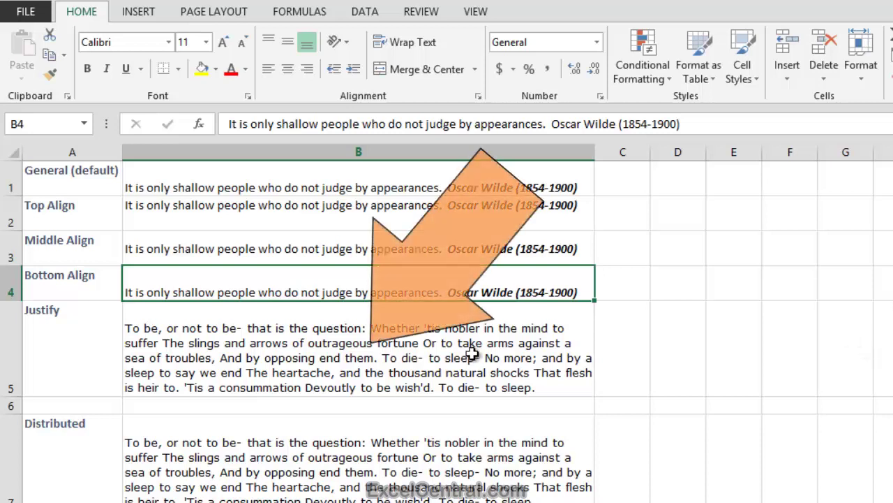
# Set B5's vertical alignment to Justify in the Format Cells Alignment settings
pyautogui.click(430, 345)
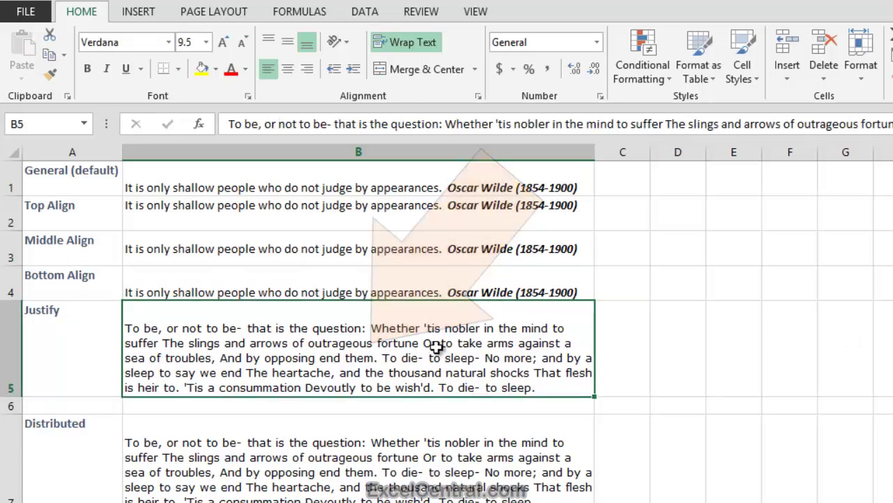
pyautogui.rightClick(436, 348)
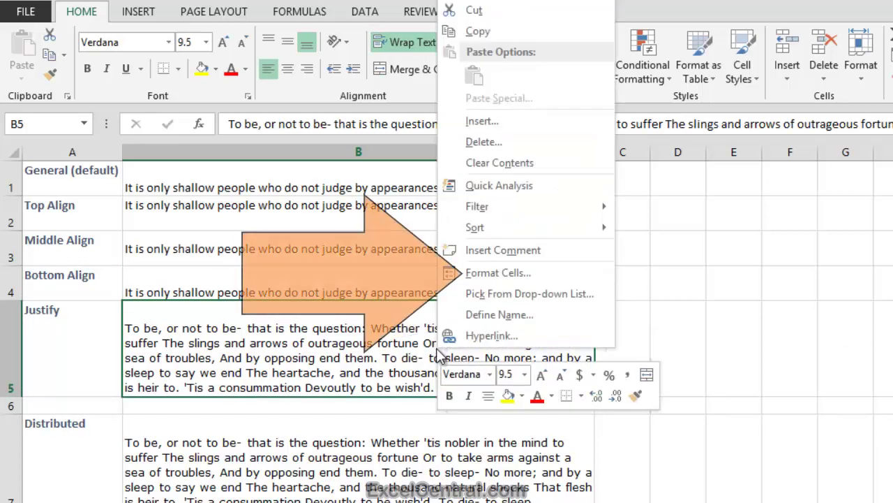
pyautogui.click(489, 272)
pyautogui.moveTo(545, 69); pyautogui.dragTo(865, 121)
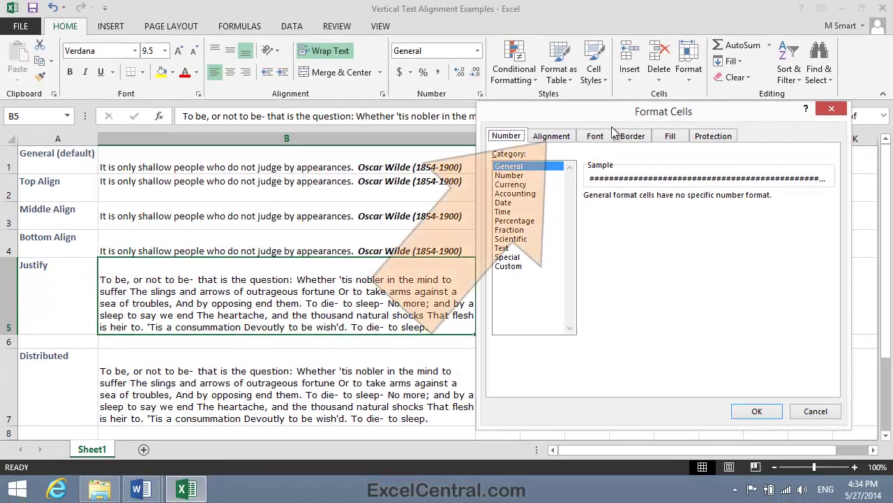
pyautogui.click(550, 139)
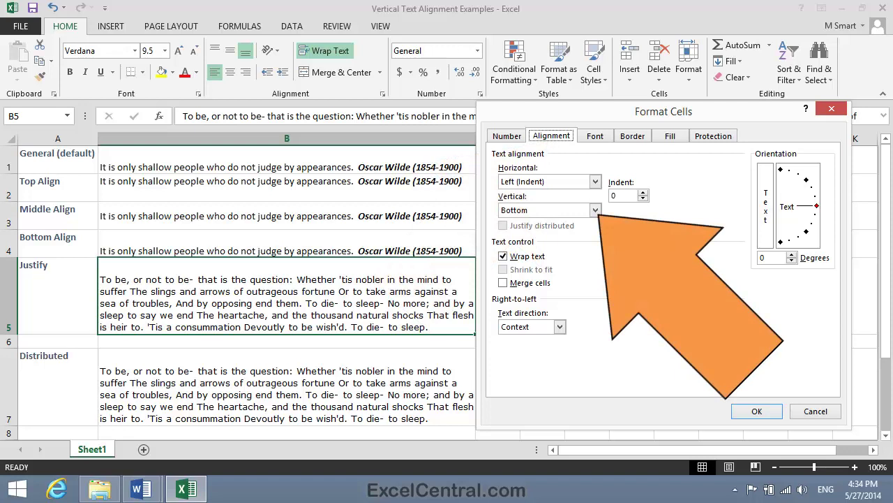
pyautogui.click(596, 211)
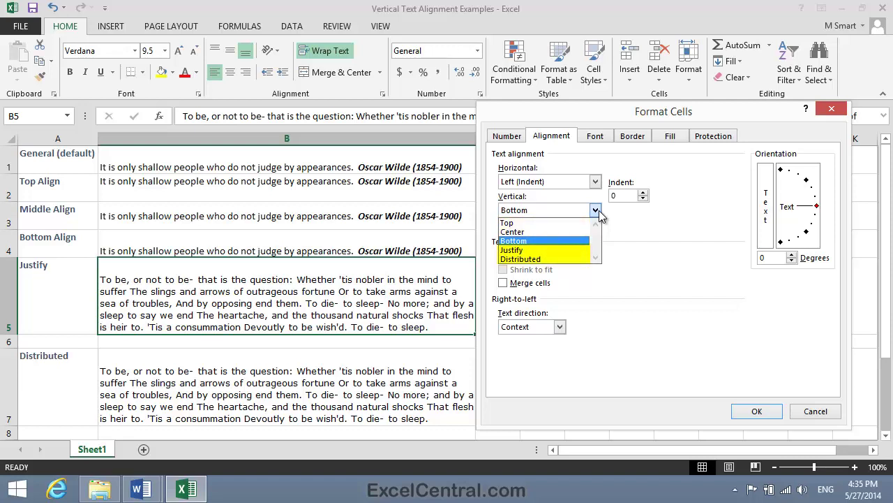
pyautogui.click(541, 250)
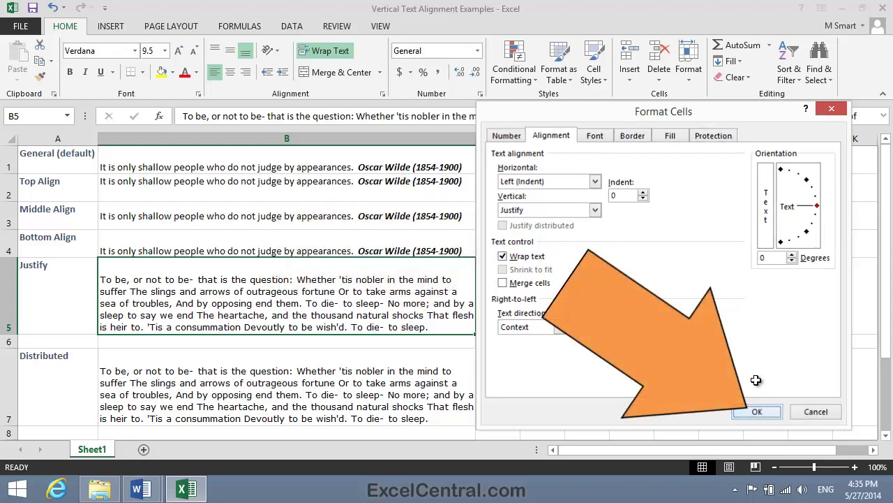
pyautogui.press('Return')
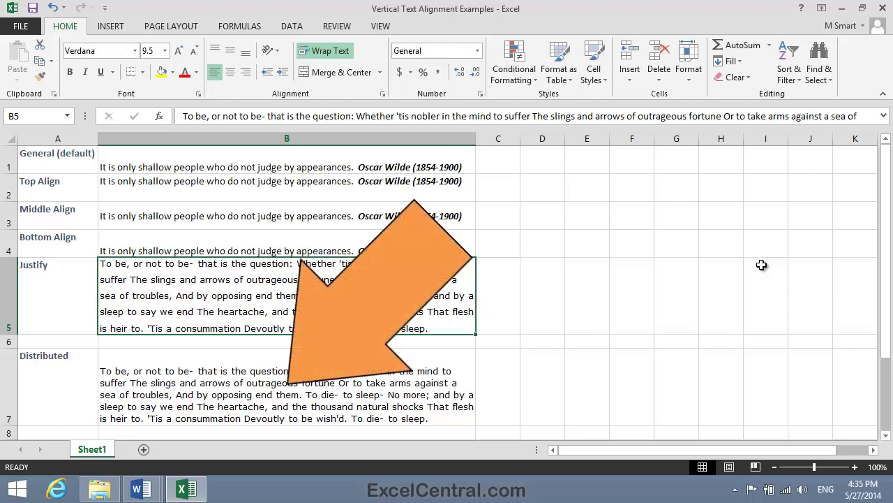
# Set B7's vertical alignment to Distributed through Format Cells
pyautogui.click(290, 386)
pyautogui.rightClick(290, 386)
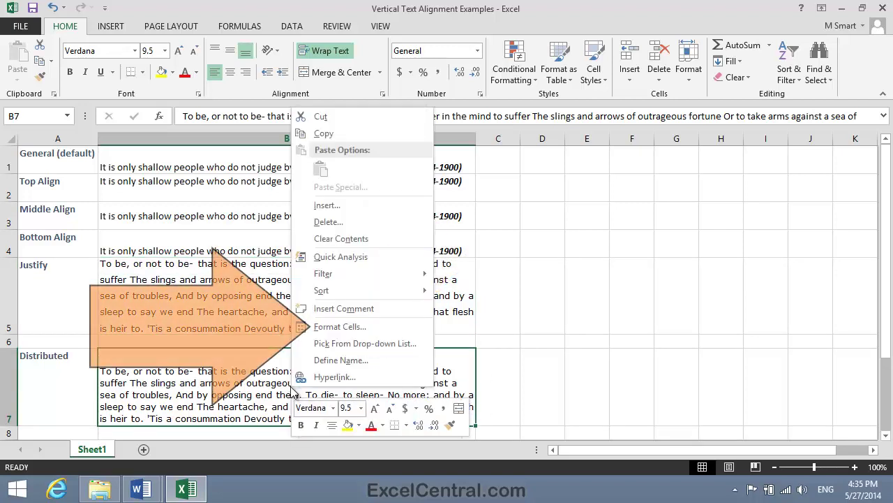
pyautogui.click(340, 327)
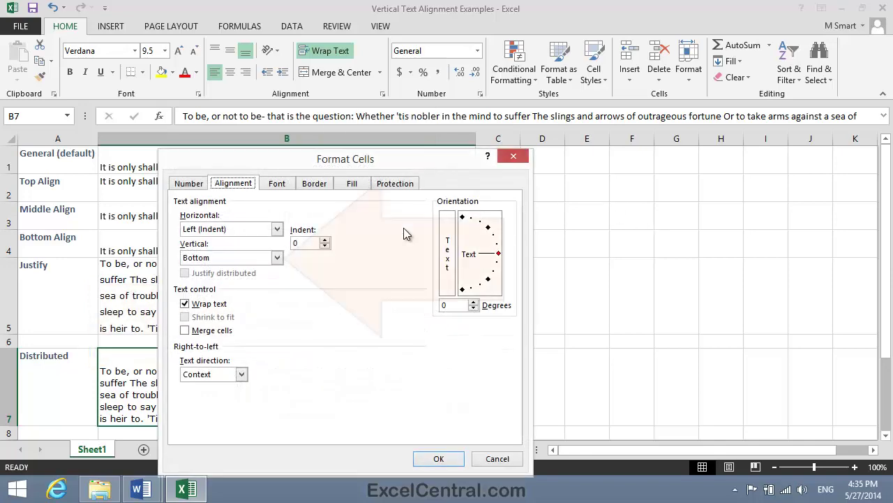
pyautogui.click(277, 257)
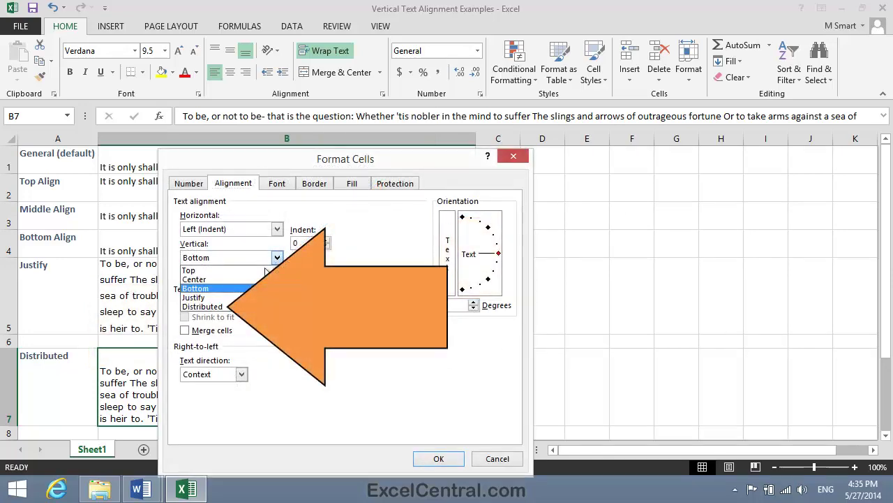
pyautogui.click(236, 308)
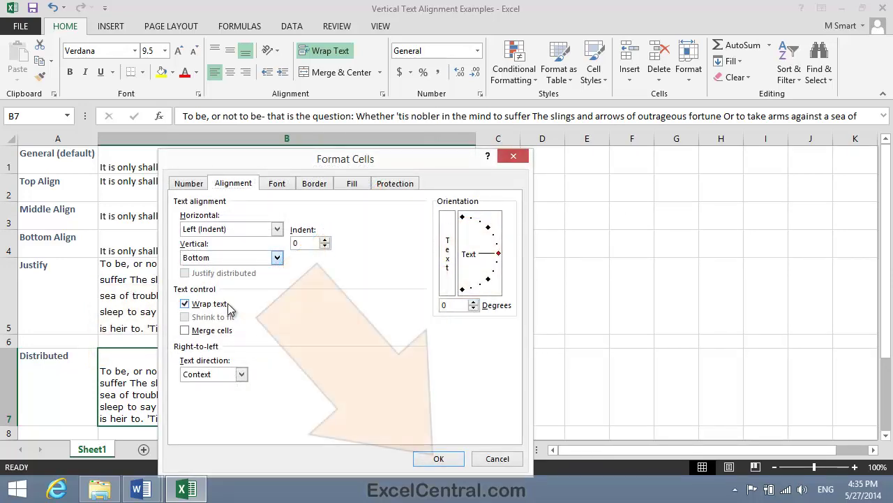
pyautogui.click(447, 460)
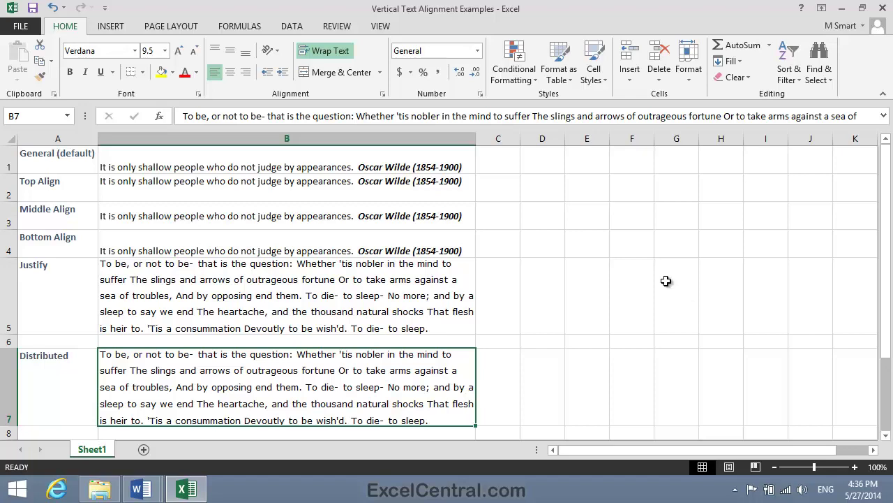
# Open 'Sales Week Ended 14th March 2008-5' from Recent Workbooks
pyautogui.click(23, 29)
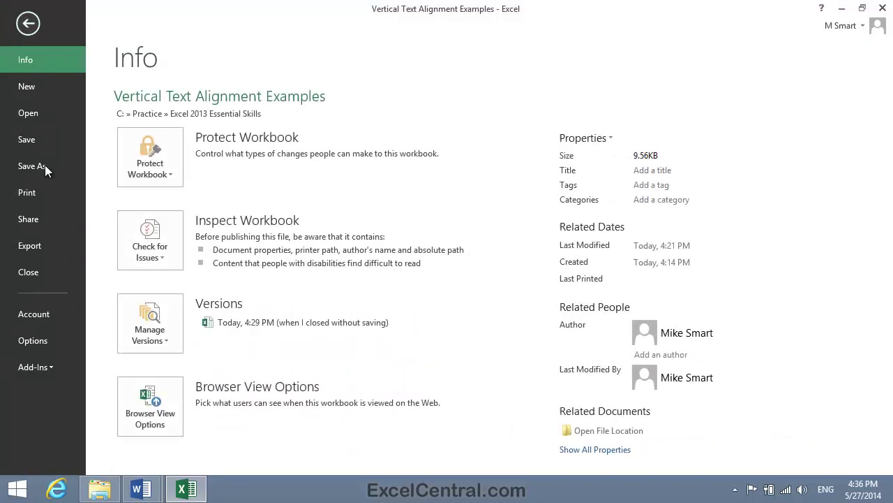
pyautogui.click(34, 113)
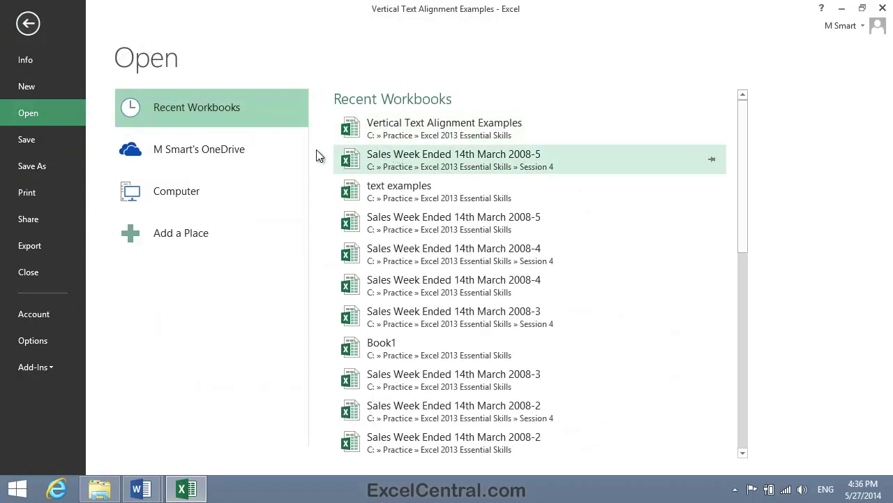
pyautogui.click(538, 155)
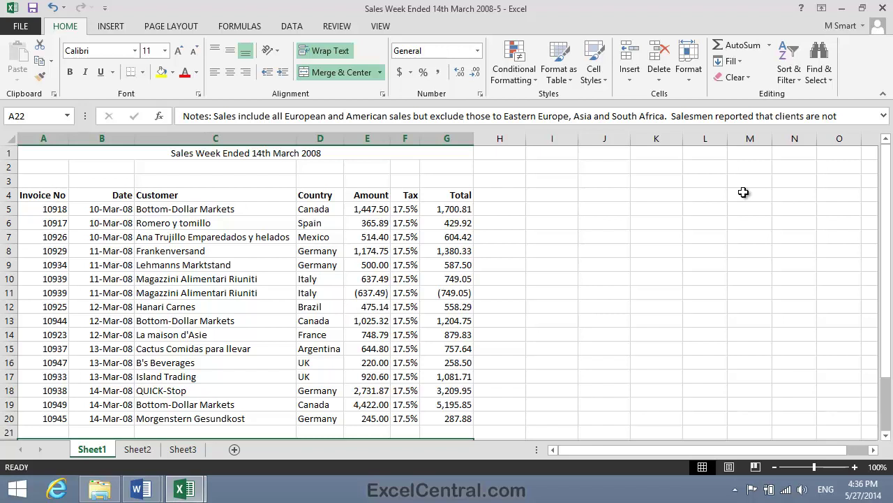
# Scroll down to the Notes paragraph in A22 and top-align it
pyautogui.moveTo(888, 219); pyautogui.dragTo(888, 324)
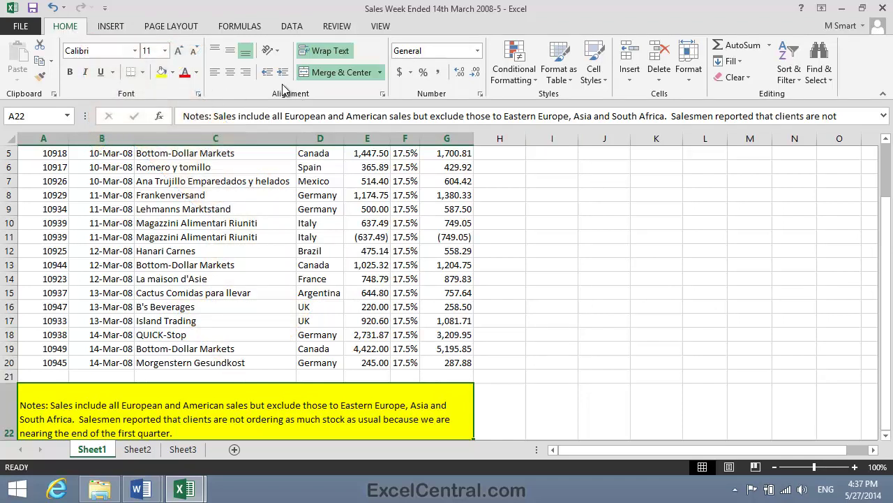
pyautogui.click(215, 50)
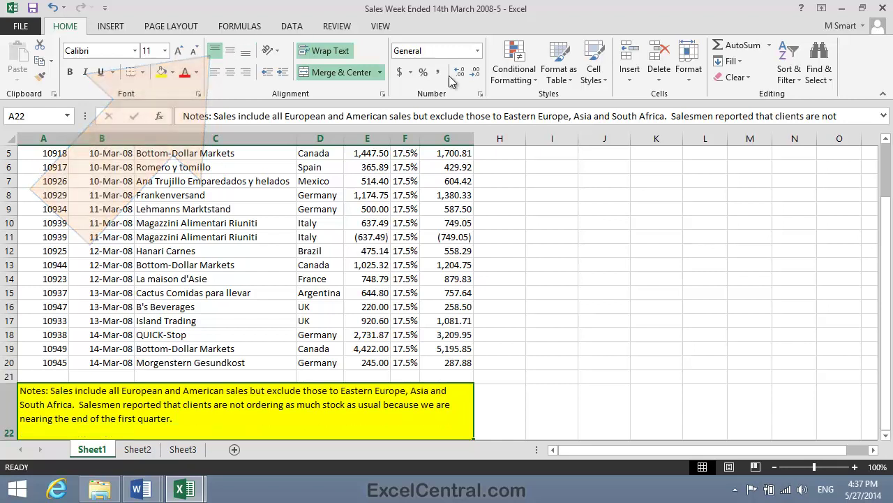
pyautogui.click(611, 319)
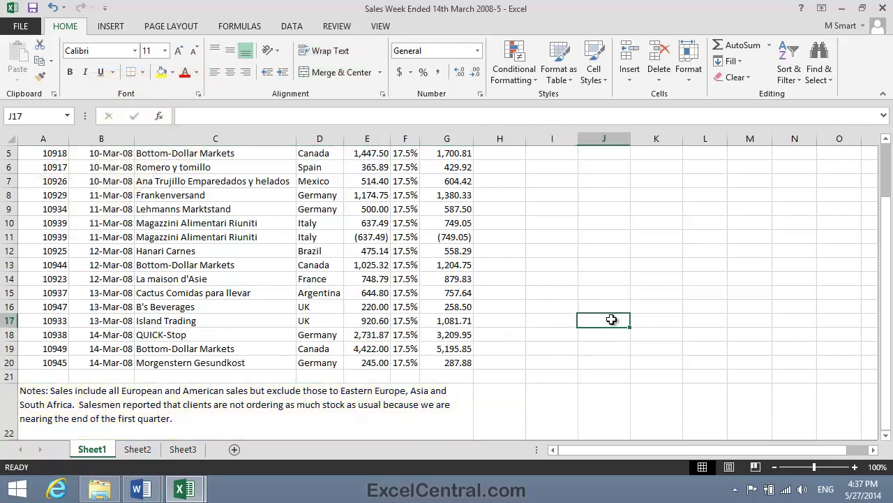
# Drag row 4's lower boundary down so the heading row is much taller
pyautogui.scroll(2, 636, 287)
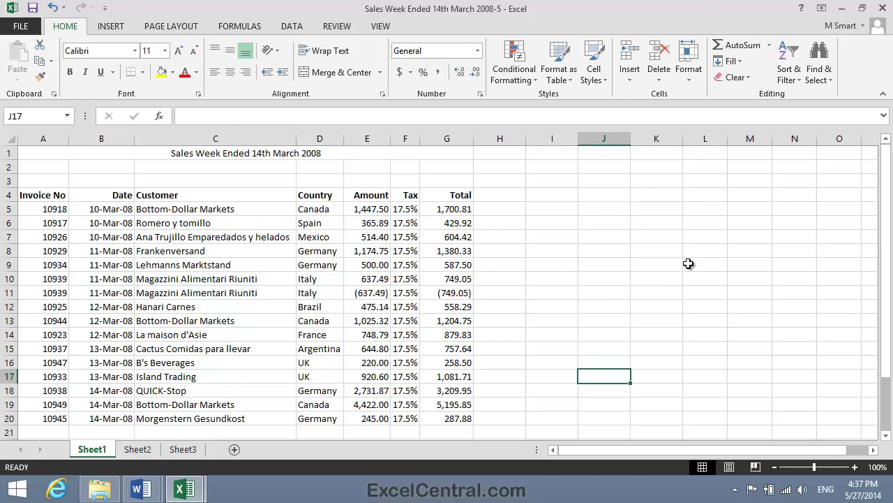
pyautogui.scroll(-1, 688, 264)
pyautogui.scroll(1, 688, 263)
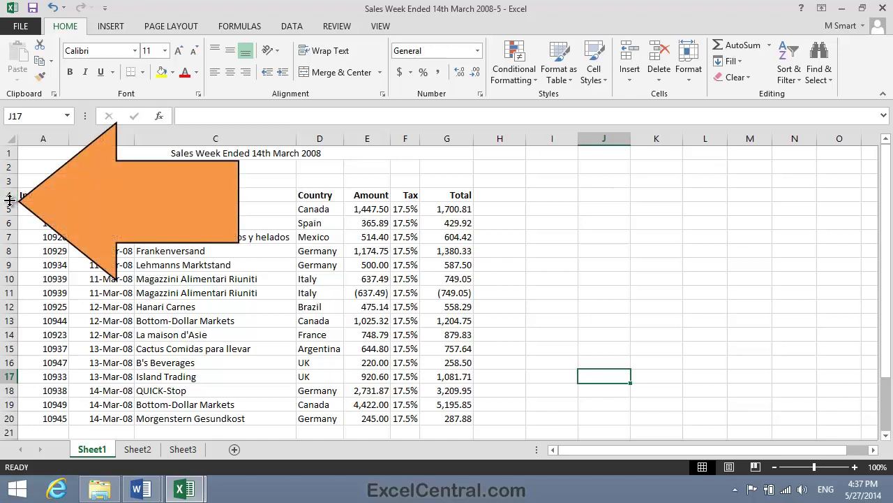
pyautogui.moveTo(10, 201); pyautogui.dragTo(10, 233)
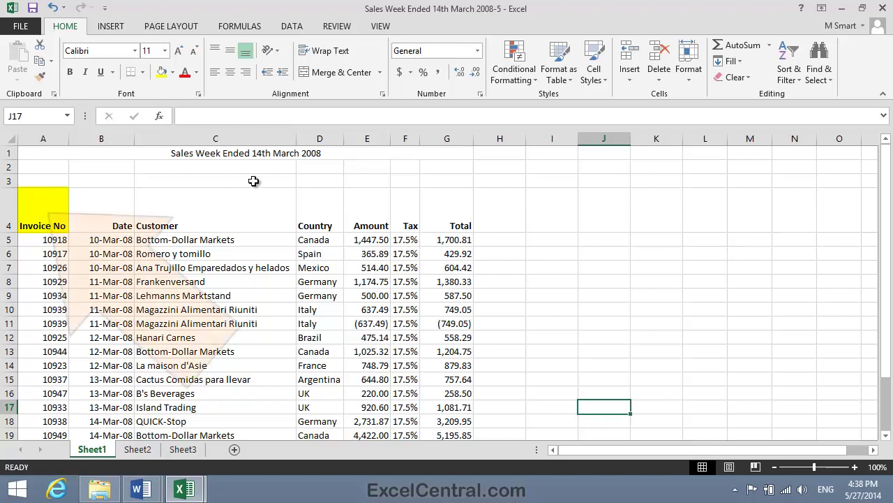
# Turn on Wrap Text for A4, then narrow and re-widen column A to test it
pyautogui.click(36, 204)
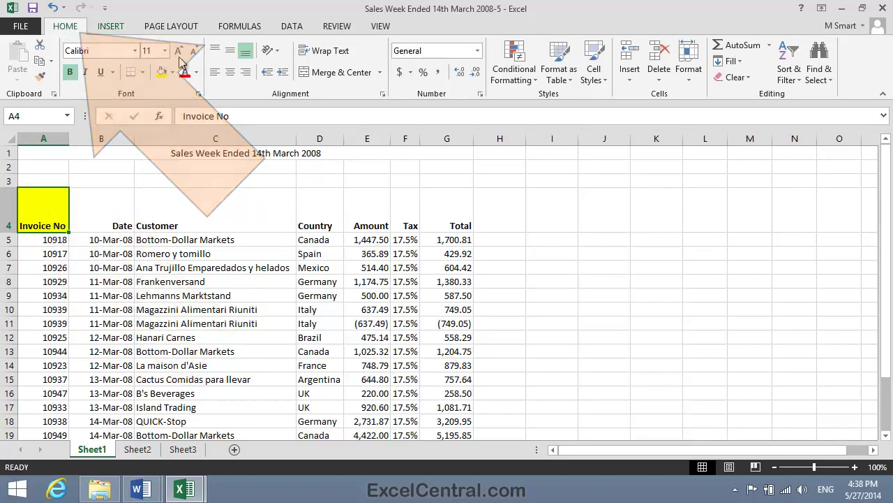
pyautogui.click(336, 54)
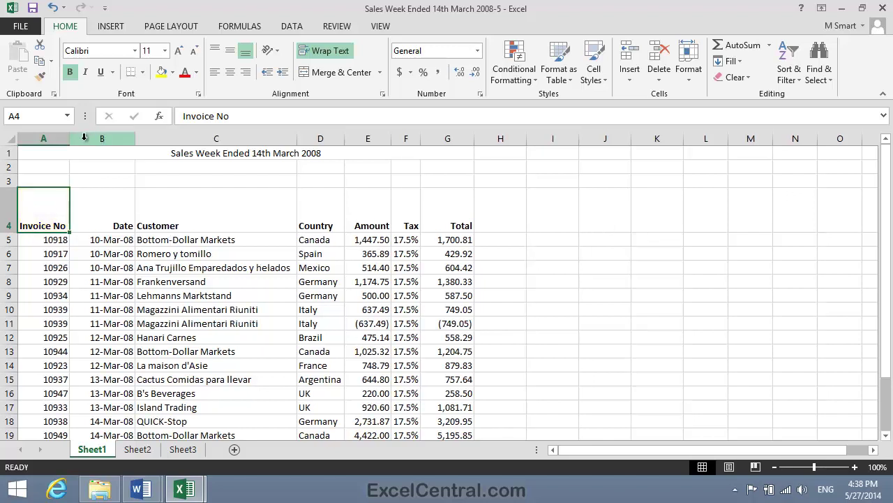
pyautogui.moveTo(68, 138); pyautogui.dragTo(61, 138)
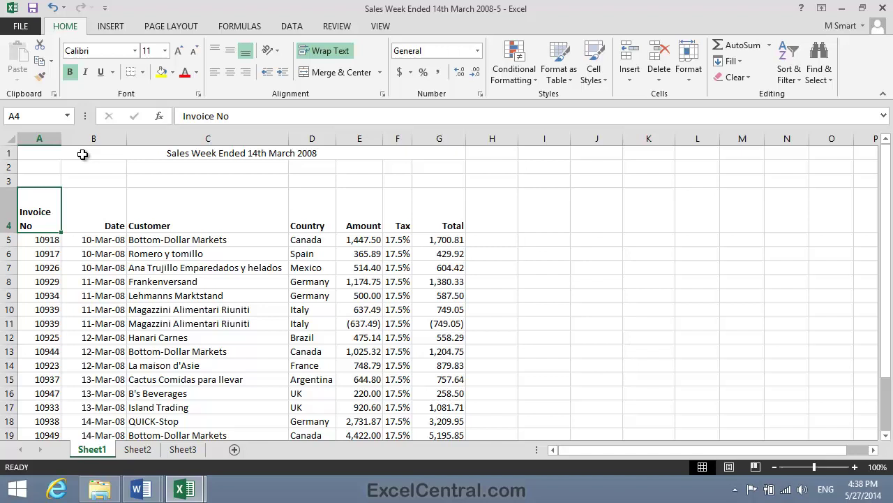
pyautogui.moveTo(61, 138); pyautogui.dragTo(79, 137)
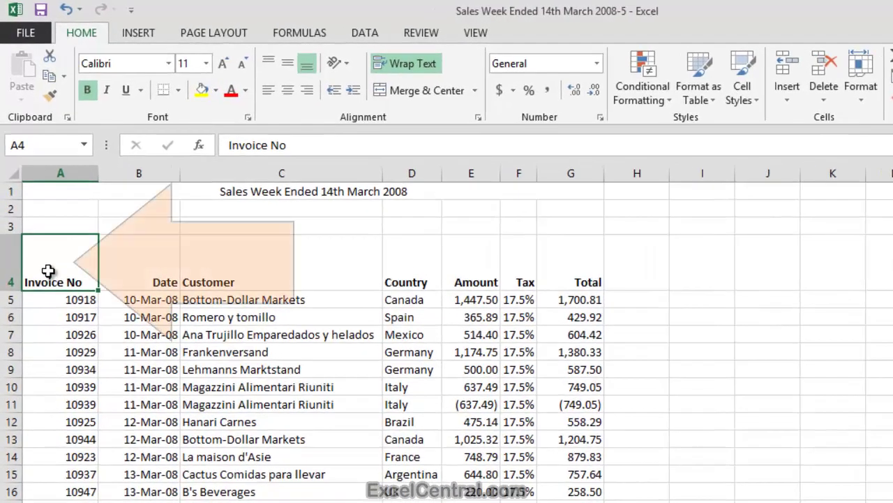
# Insert a line break before 'No' so A4 reads 'Invoice' over 'No'
pyautogui.doubleClick(48, 270)
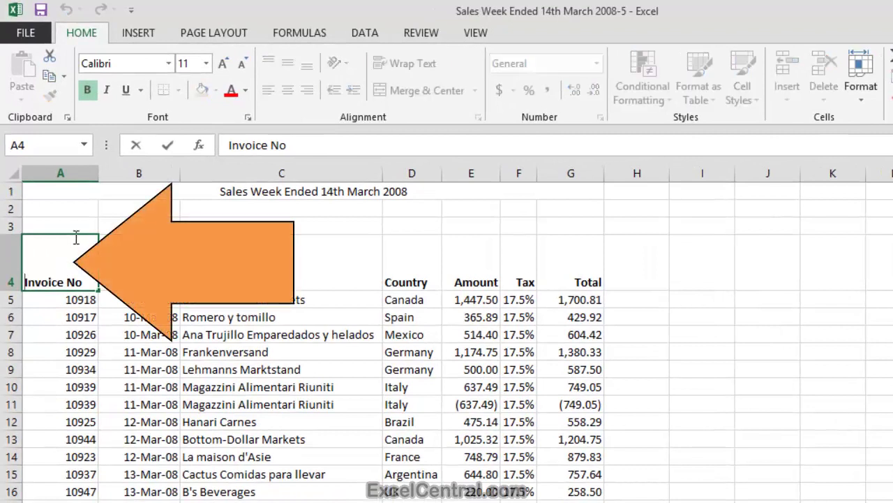
pyautogui.click(67, 281)
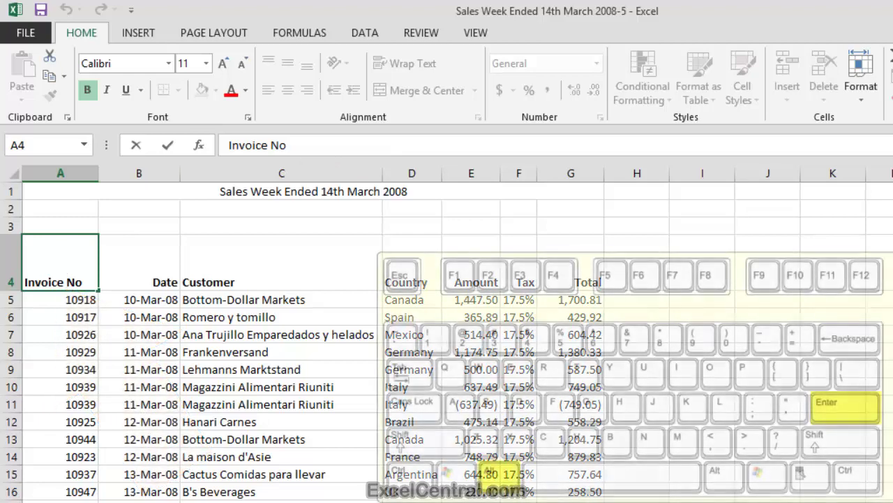
pyautogui.press('alt')
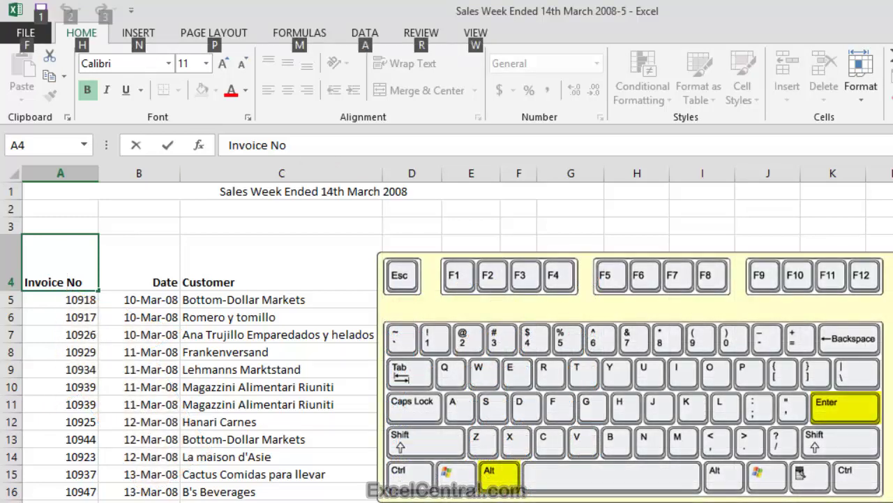
pyautogui.hotkey('alt', 'Return')
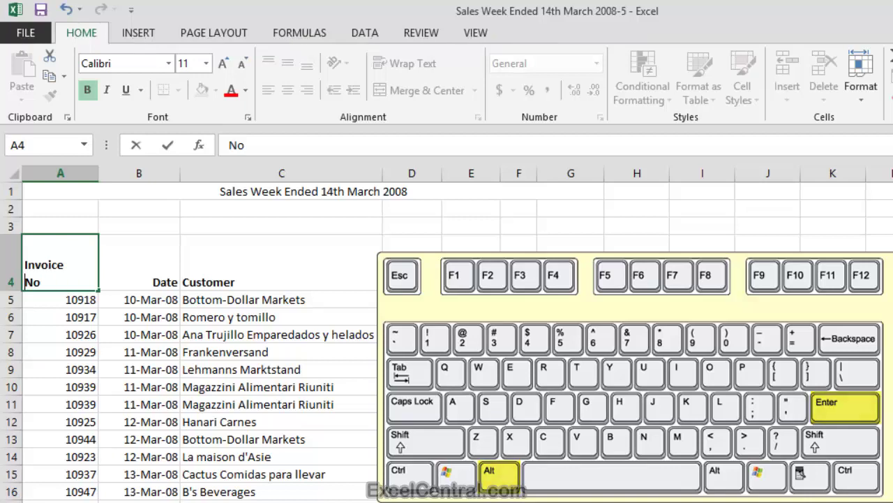
pyautogui.press('Return')
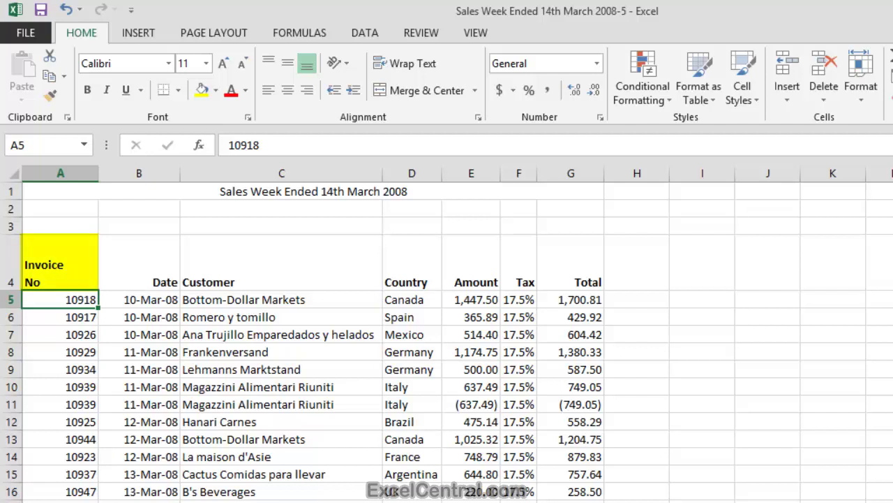
# Apply Align Right to the two-line Invoice No heading in A4
pyautogui.click(70, 265)
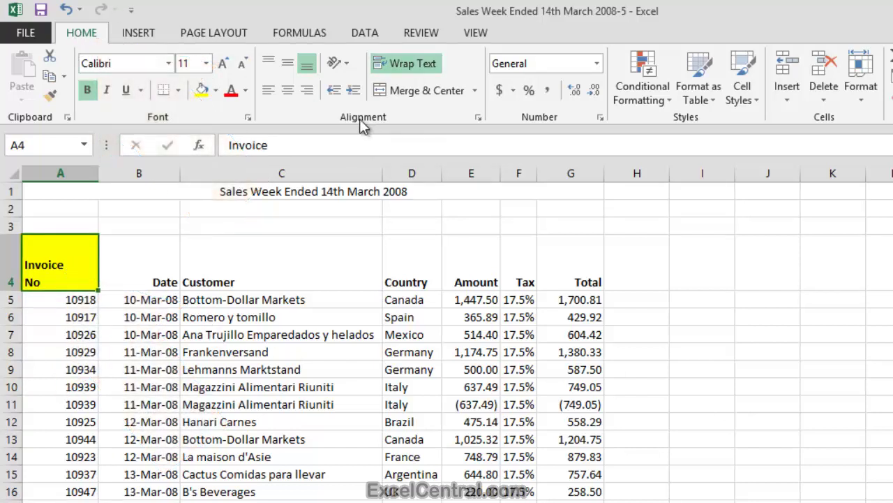
pyautogui.click(307, 91)
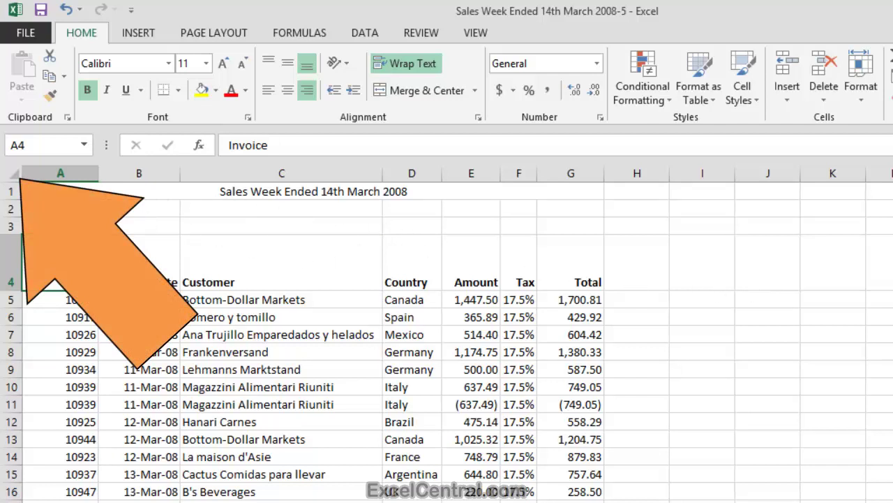
# Select the whole sheet and AutoFit all columns, then click J4 to deselect
pyautogui.click(13, 174)
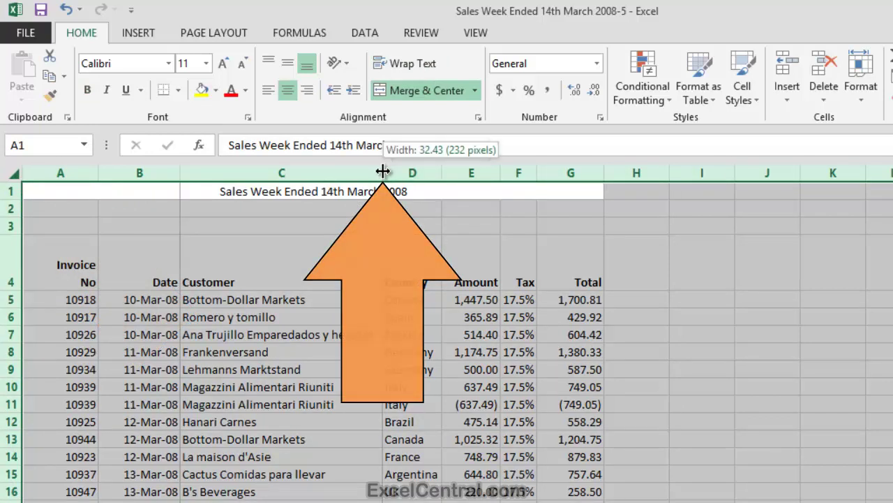
pyautogui.doubleClick(382, 171)
pyautogui.click(711, 244)
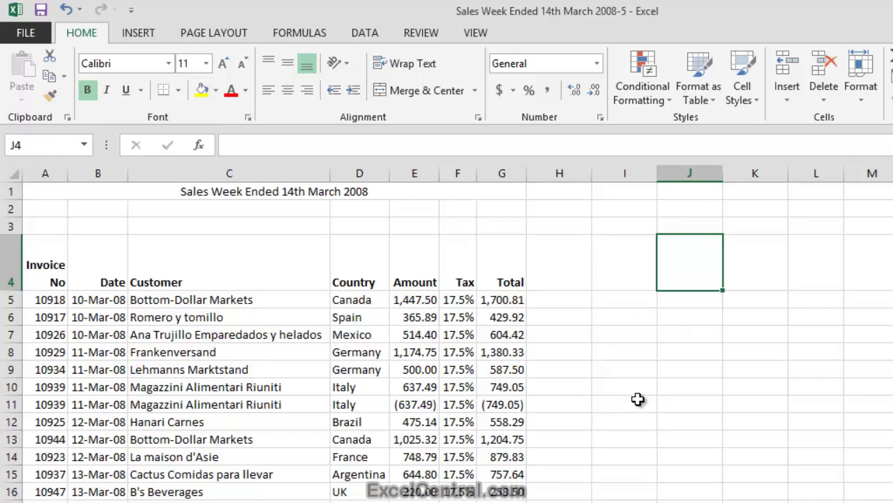
pyautogui.scroll(-3, 638, 398)
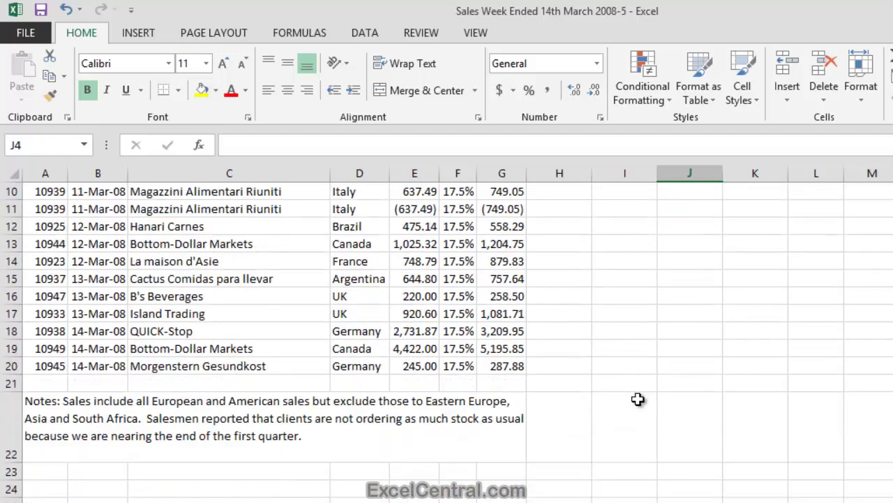
pyautogui.scroll(1, 638, 399)
pyautogui.scroll(2, 638, 399)
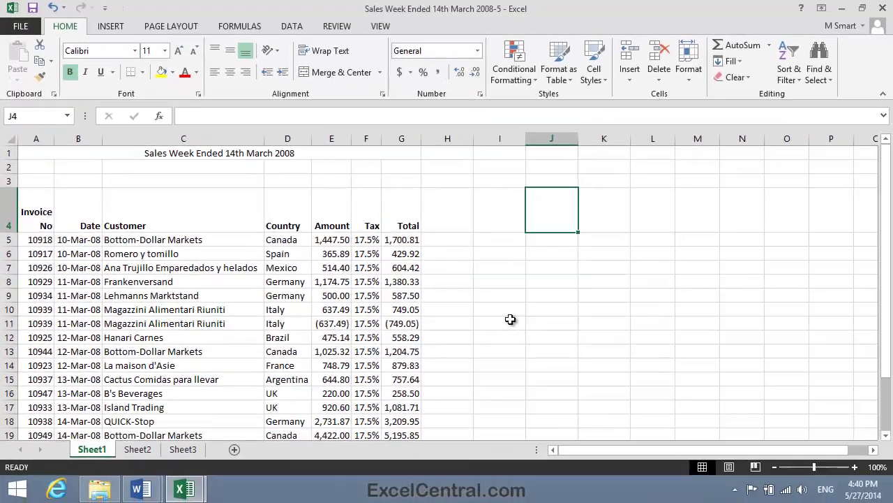
pyautogui.scroll(-3, 510, 319)
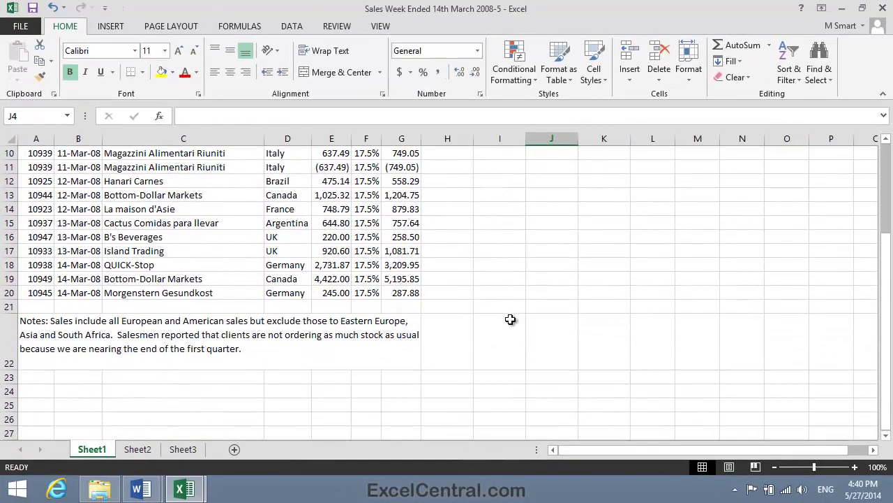
pyautogui.scroll(3, 510, 319)
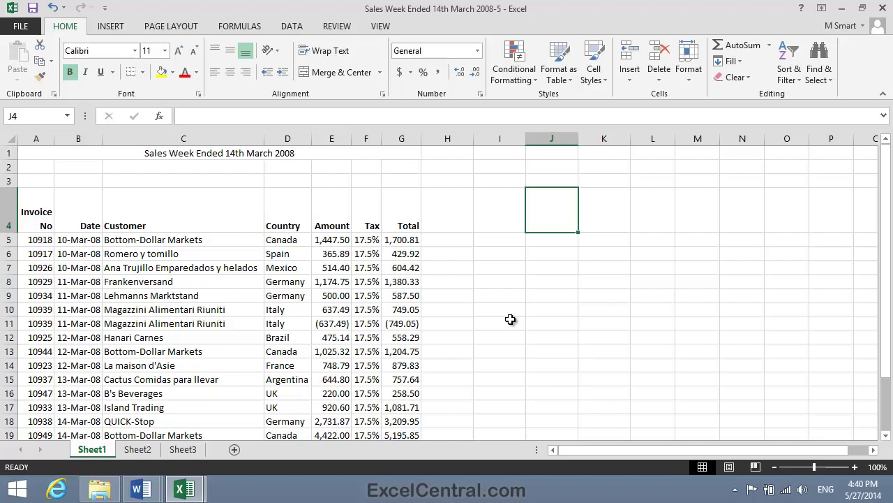
# Save a copy with the name's ending changed from 5 to 6 in the parent Excel 2013 Essential Skills folder
pyautogui.click(5, 27)
pyautogui.click(34, 166)
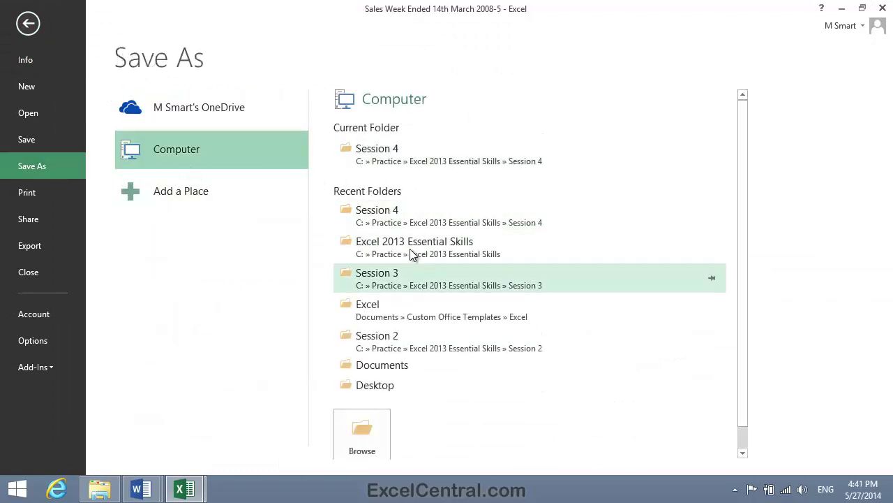
pyautogui.click(375, 433)
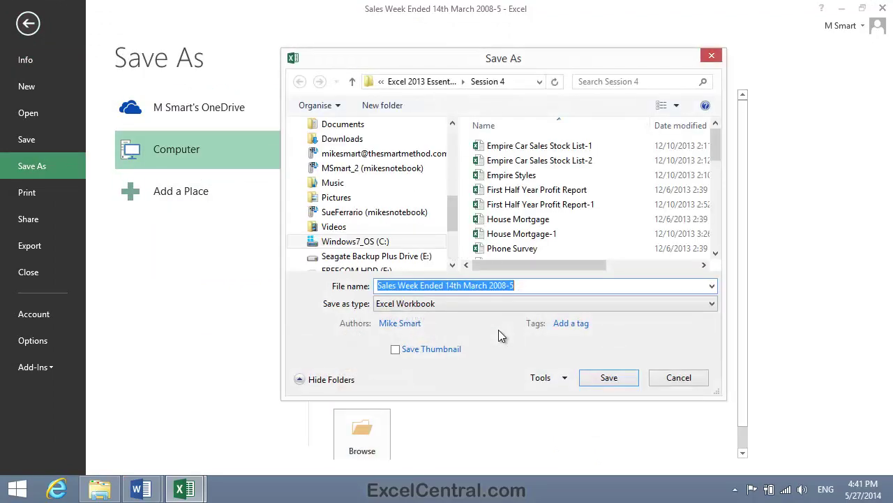
pyautogui.click(521, 285)
pyautogui.press('BackSpace')
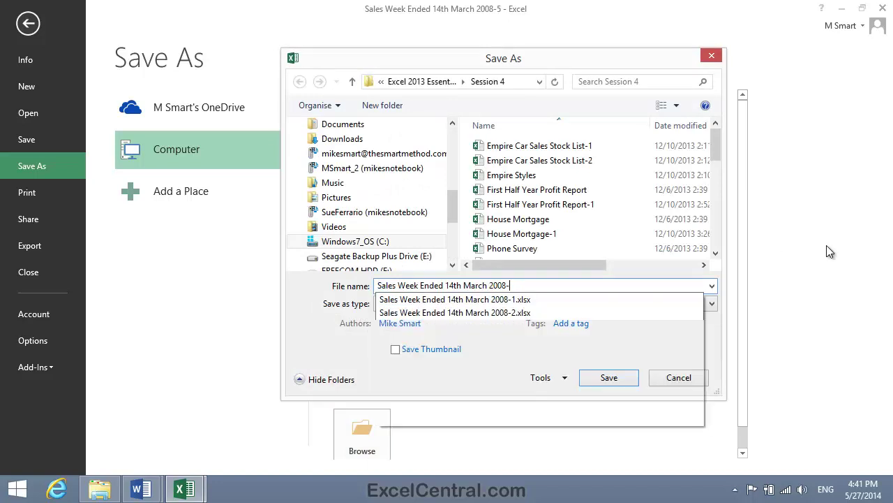
pyautogui.write('6')
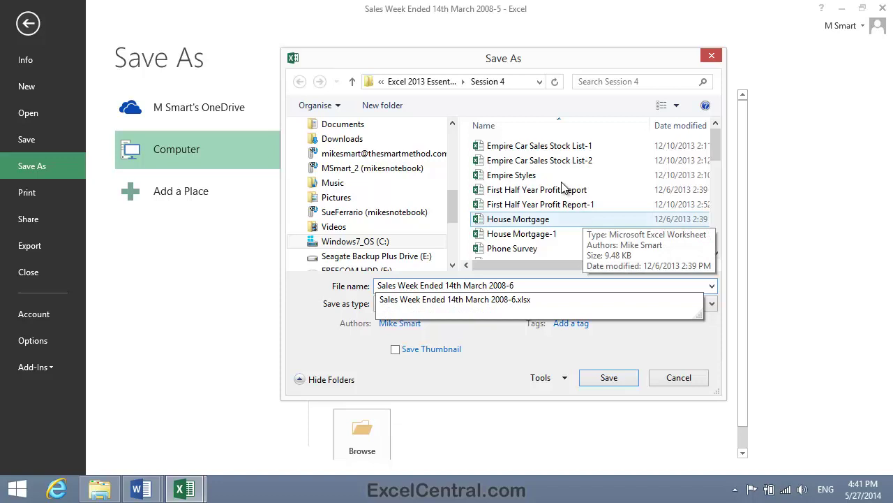
pyautogui.click(422, 81)
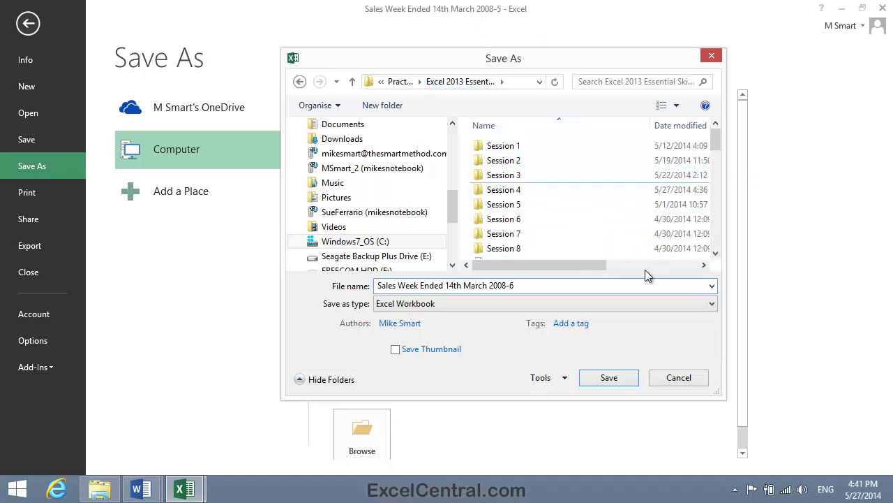
pyautogui.click(608, 377)
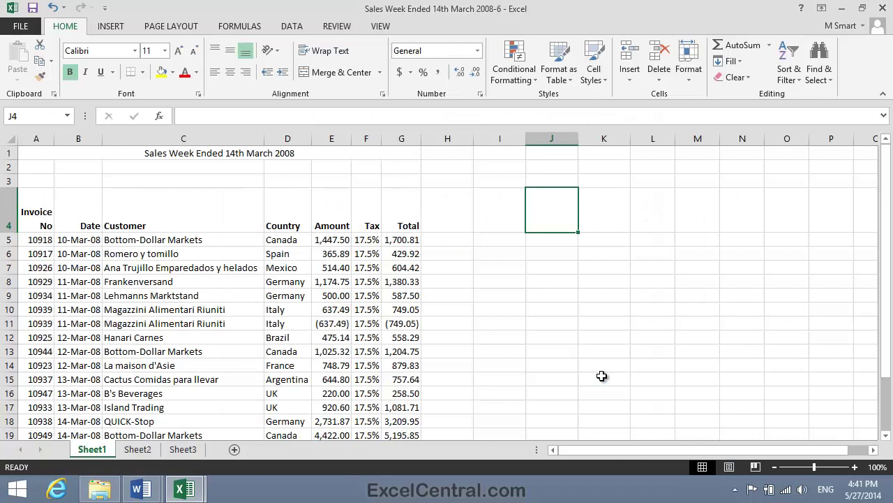